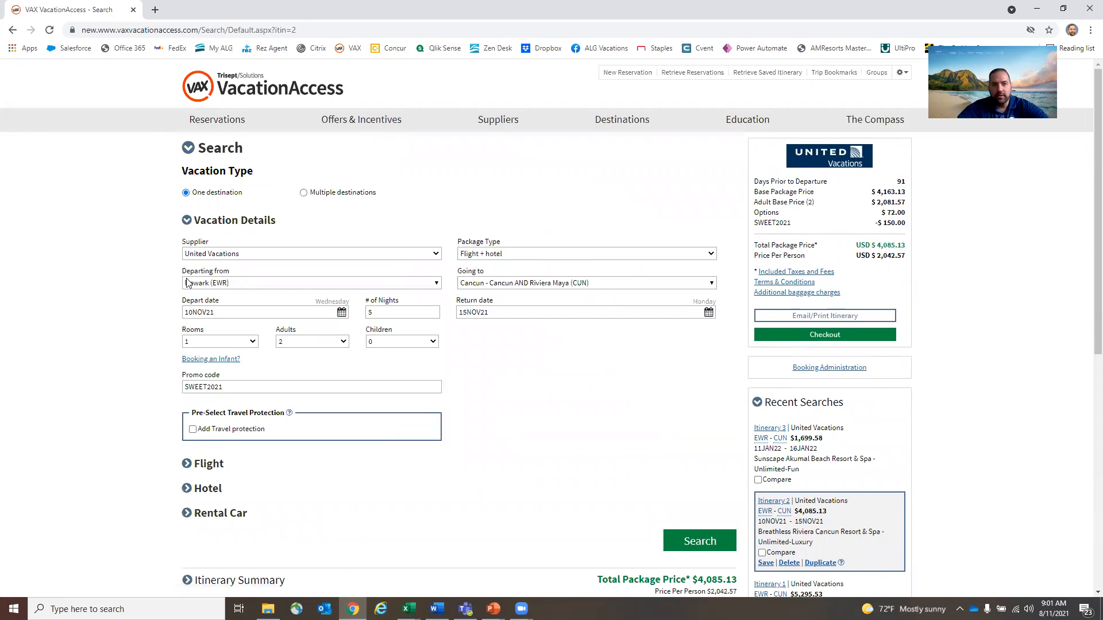
- Set the depart date to 09FEB22 for the five-night Newark to Cancun package and run the search
left_click(342, 313)
left_click(428, 326)
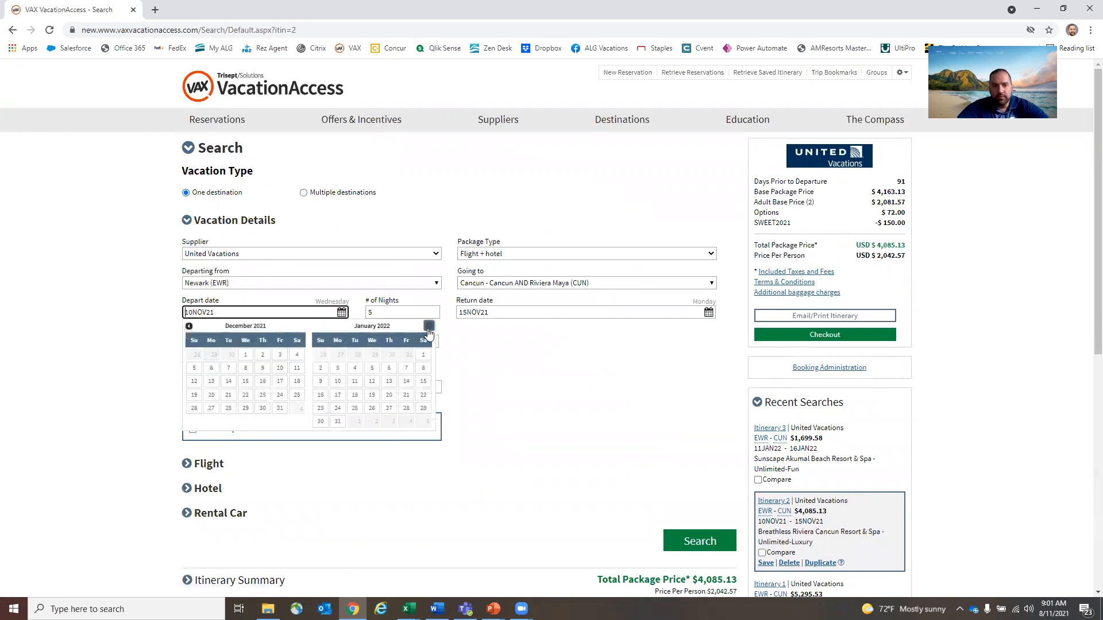
left_click(429, 326)
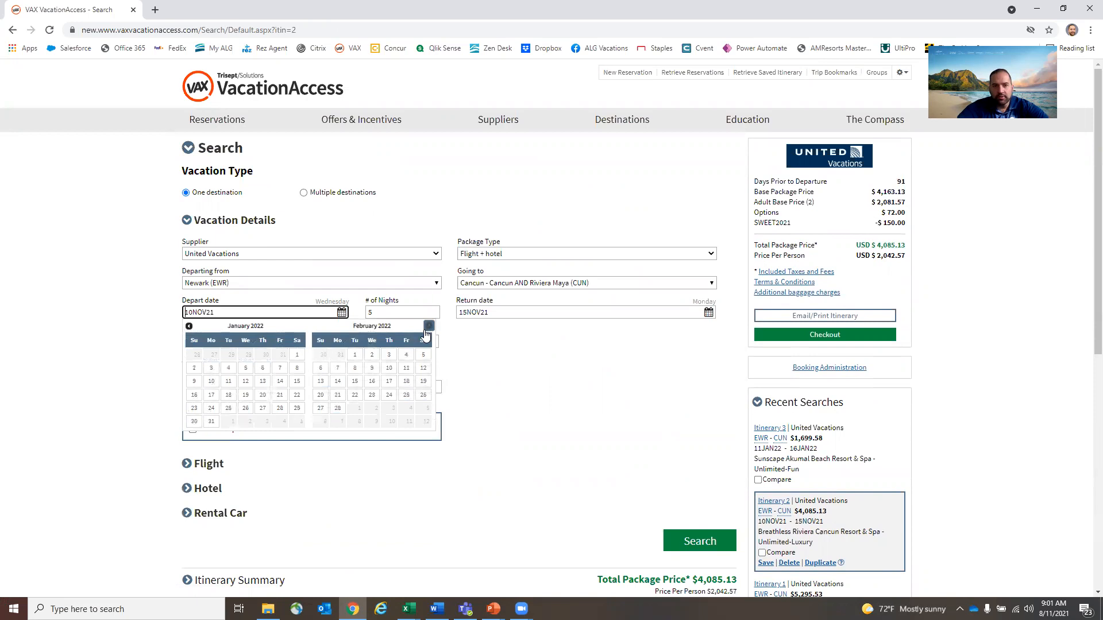
left_click(372, 368)
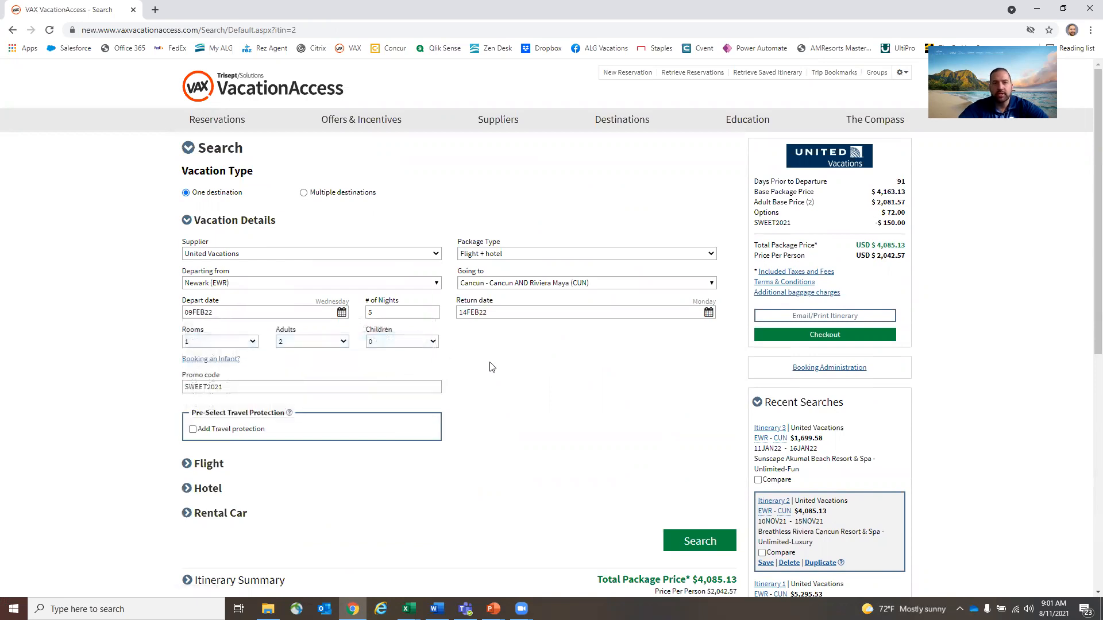
scroll(492, 367, "down", 1)
scroll(492, 368, "down", 1)
left_click(708, 486)
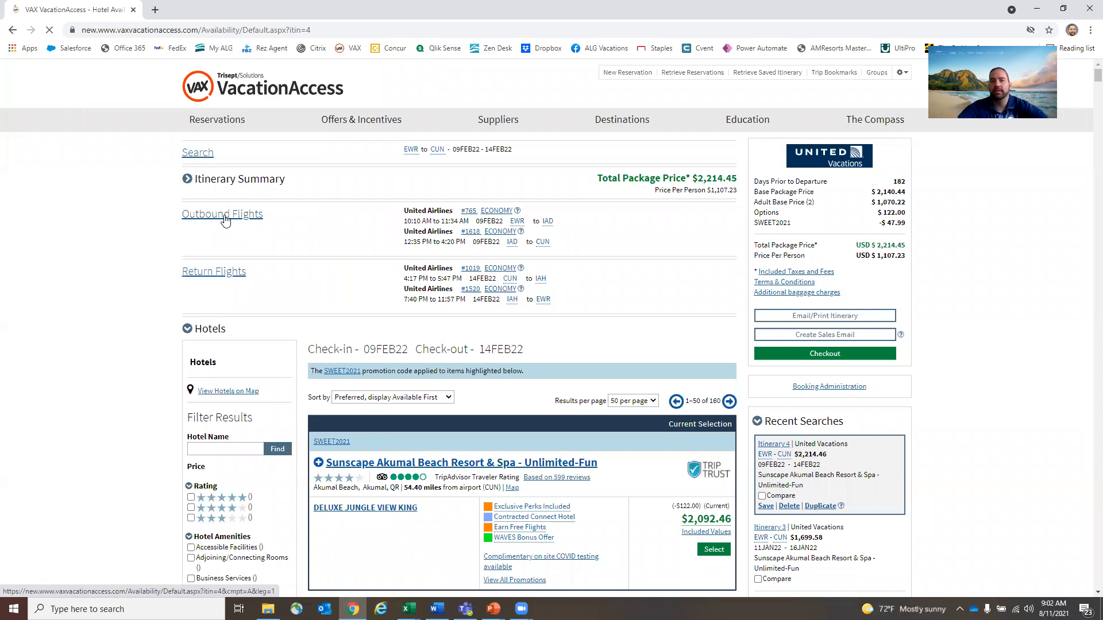
- Filter the outbound flights to non-stop and select the 7:52 AM United Airlines #1048 bulk fare
left_click(224, 220)
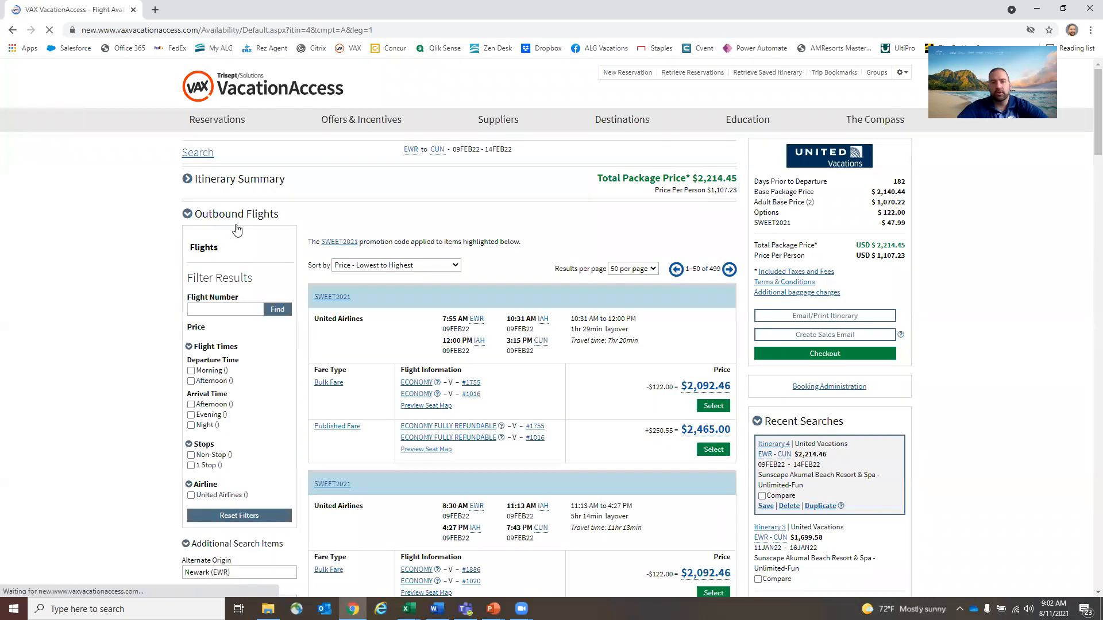
left_click(191, 375)
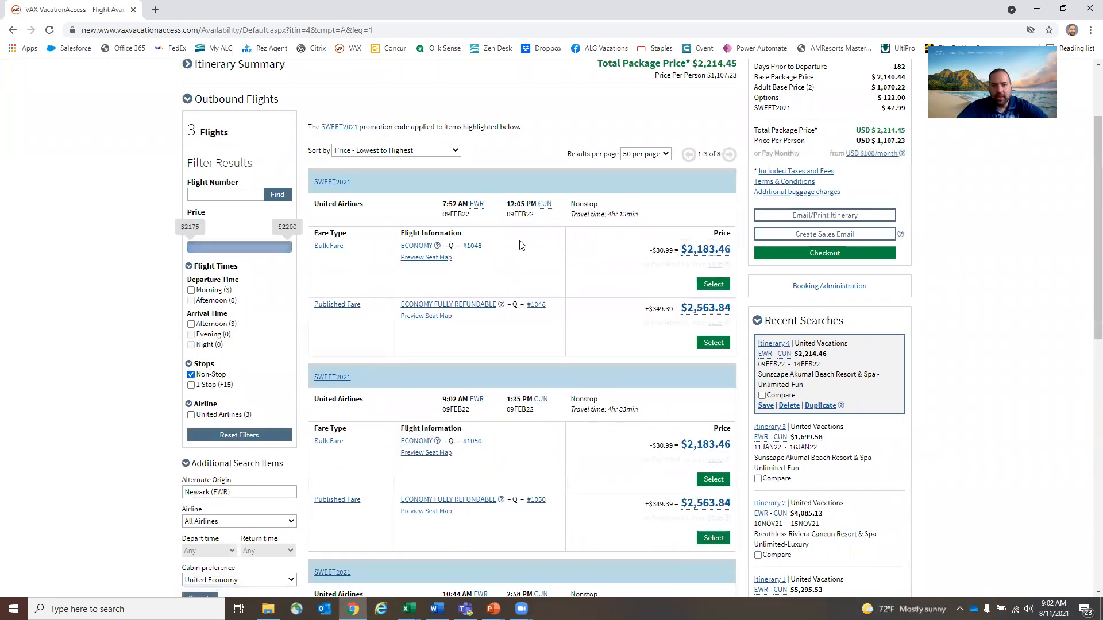
left_click(710, 285)
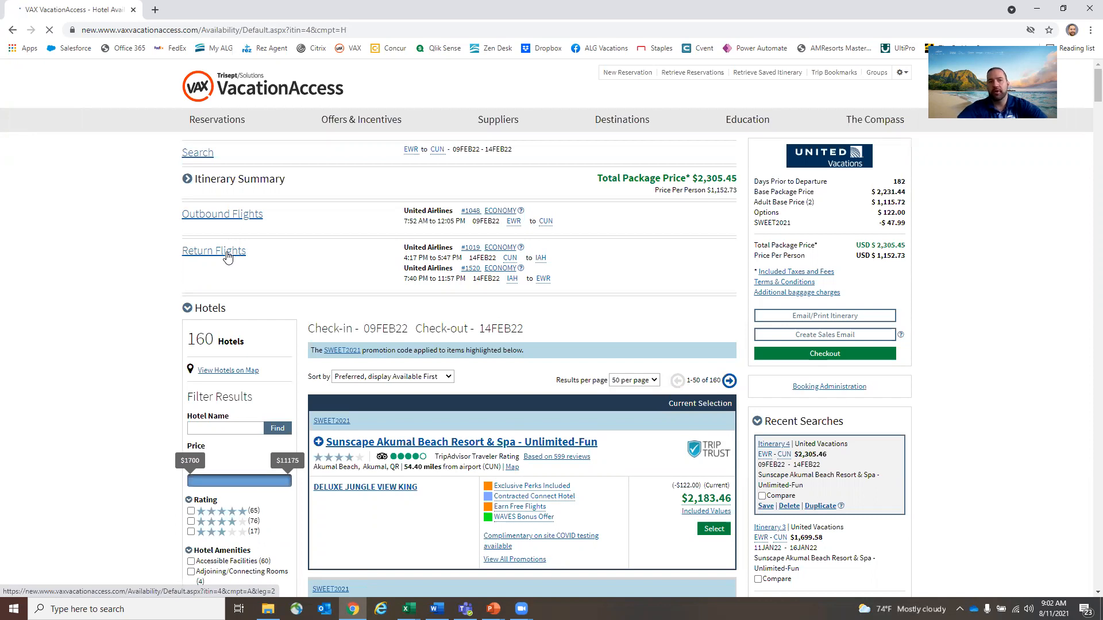
- Filter the return flights to non-stop and select the 1:10 PM United Airlines #1047 bulk fare
left_click(227, 257)
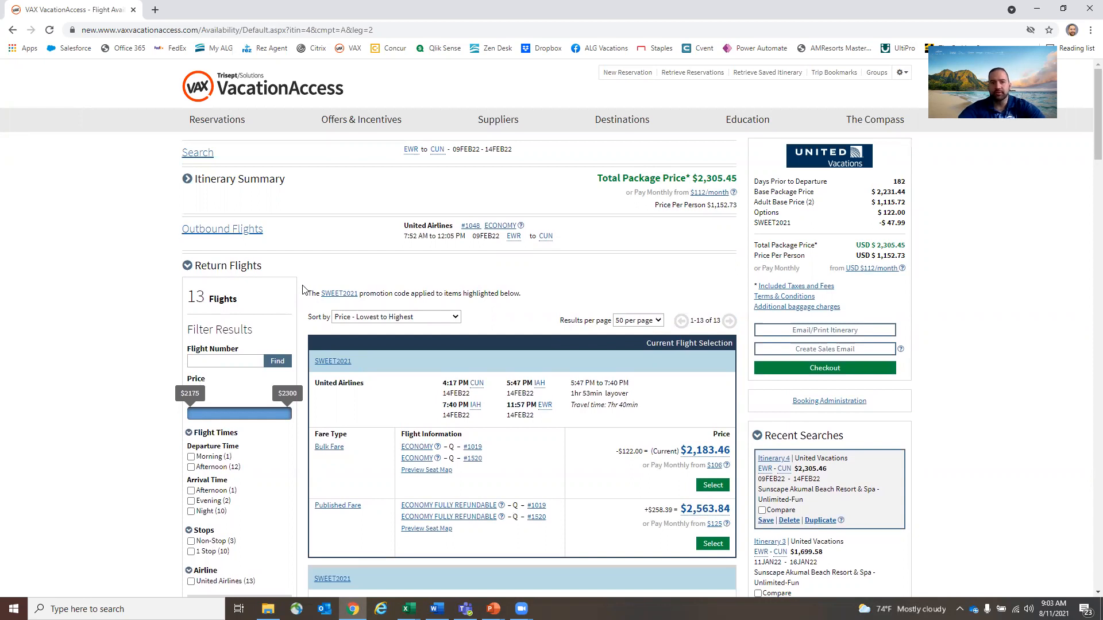
scroll(304, 289, "down", 1)
scroll(304, 289, "down", 1)
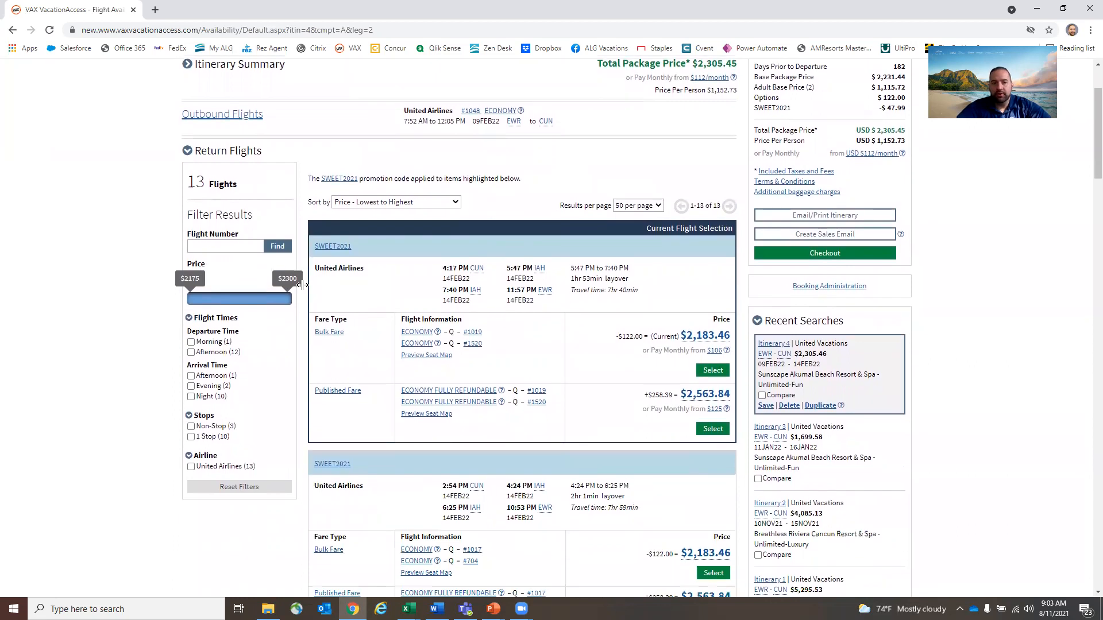
left_click(190, 426)
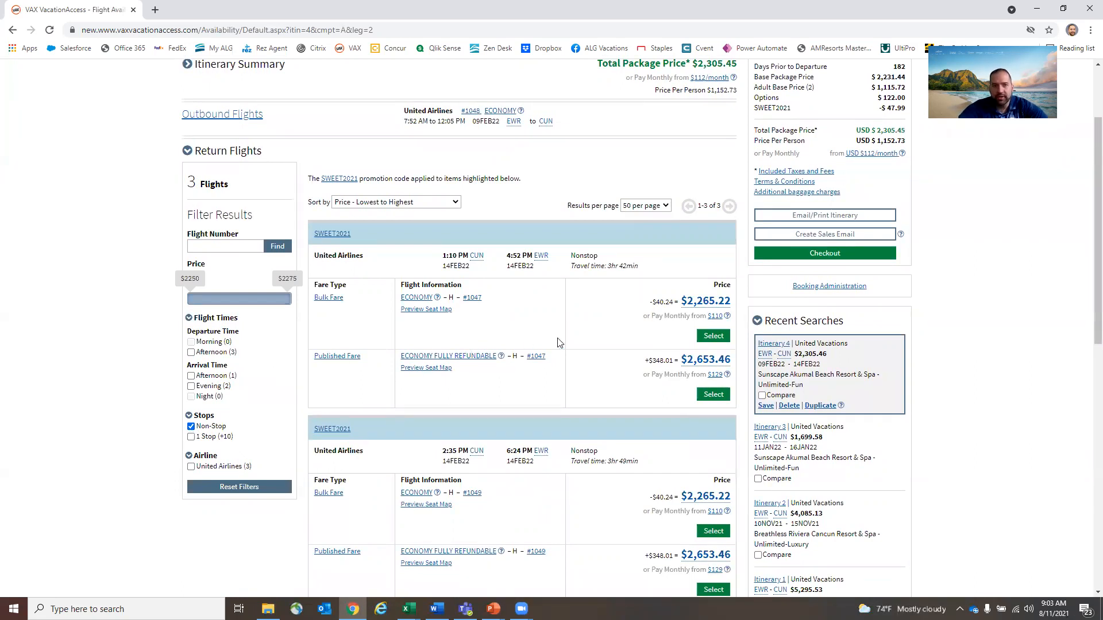
left_click(715, 336)
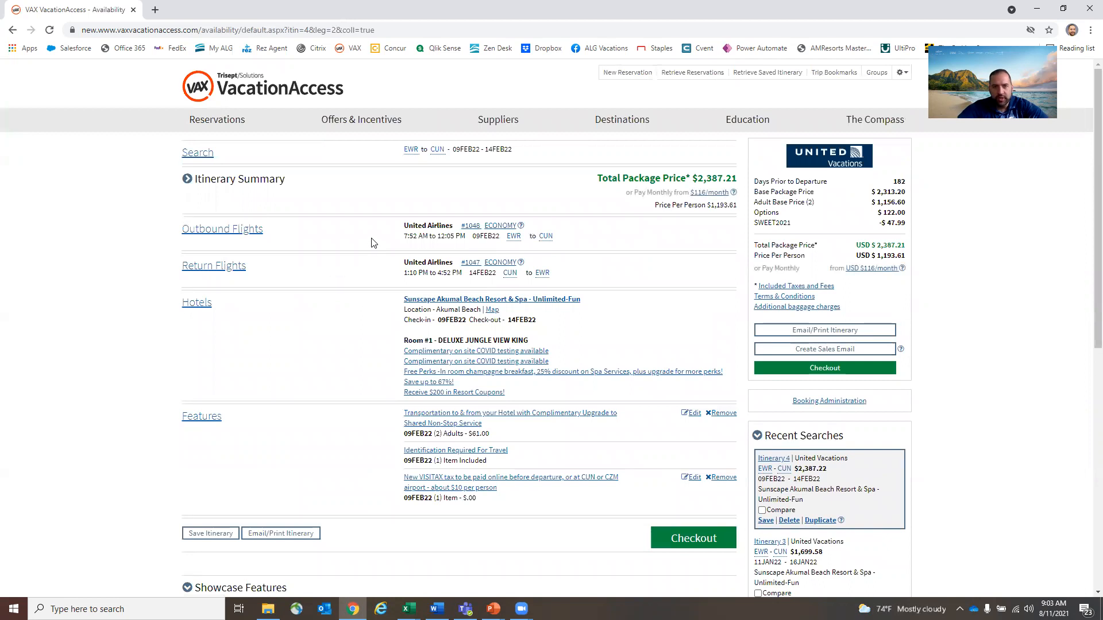
- Filter the hotel list by name to Breathless Riviera Cancun Resort & Spa - Unlimited-Luxury
left_click(197, 306)
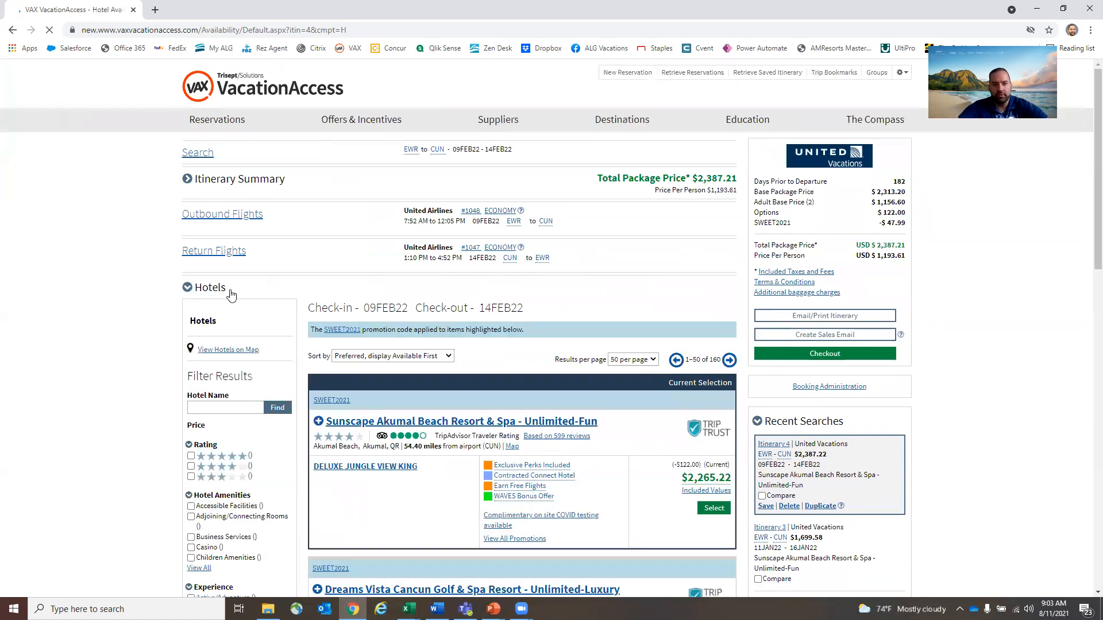
left_click(229, 408)
type("bre")
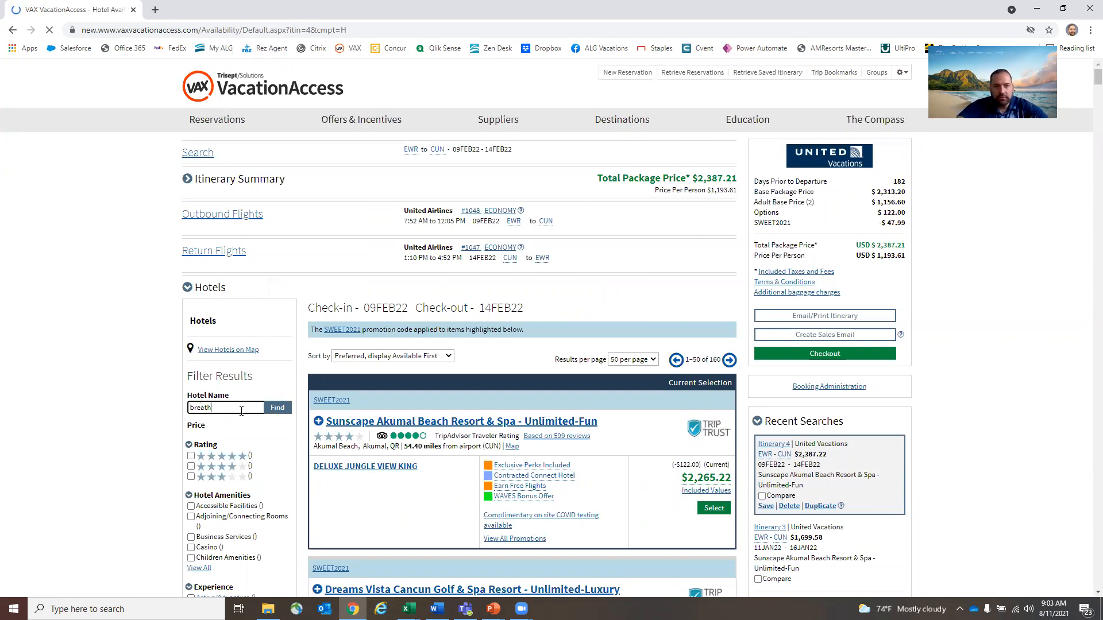
type("ath")
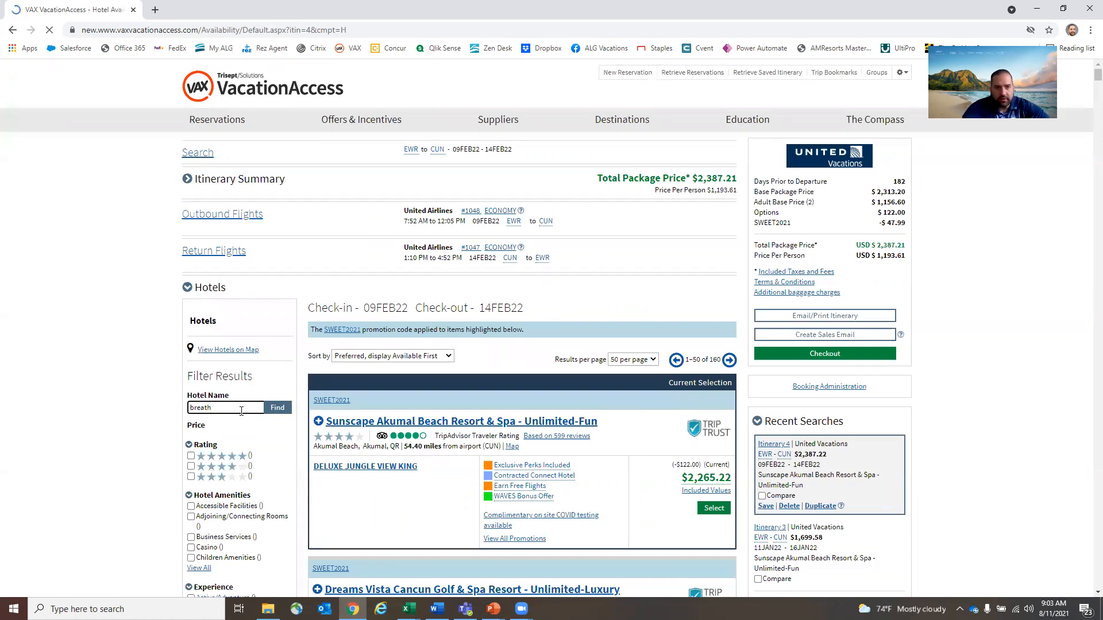
key("BackSpace")
key("BackSpace")
key("BackSpace")
type("a")
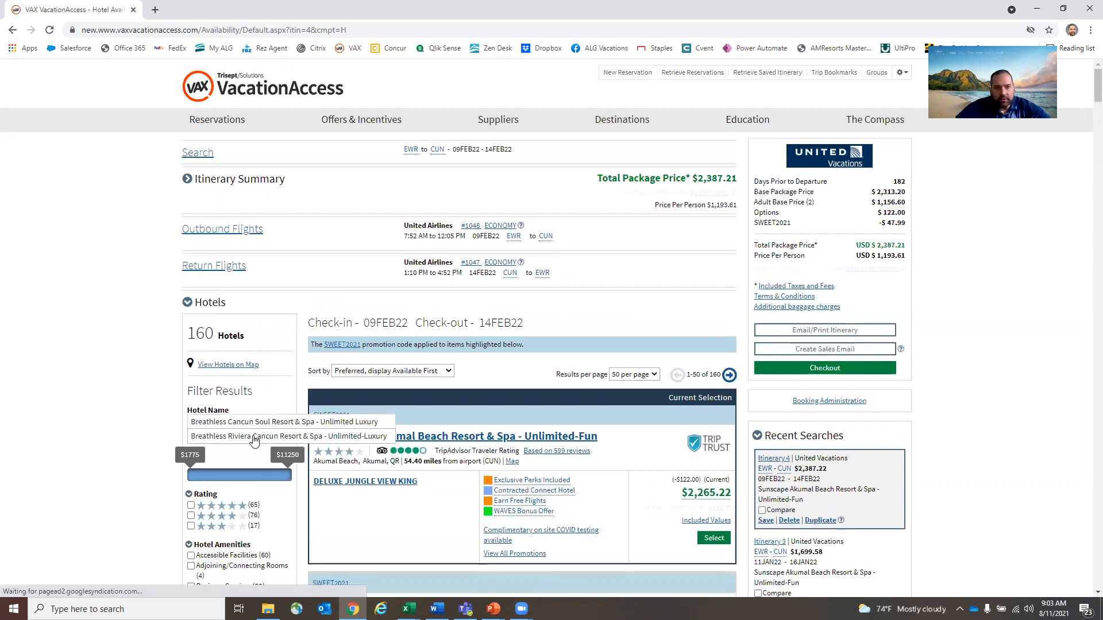
left_click(266, 435)
left_click(277, 423)
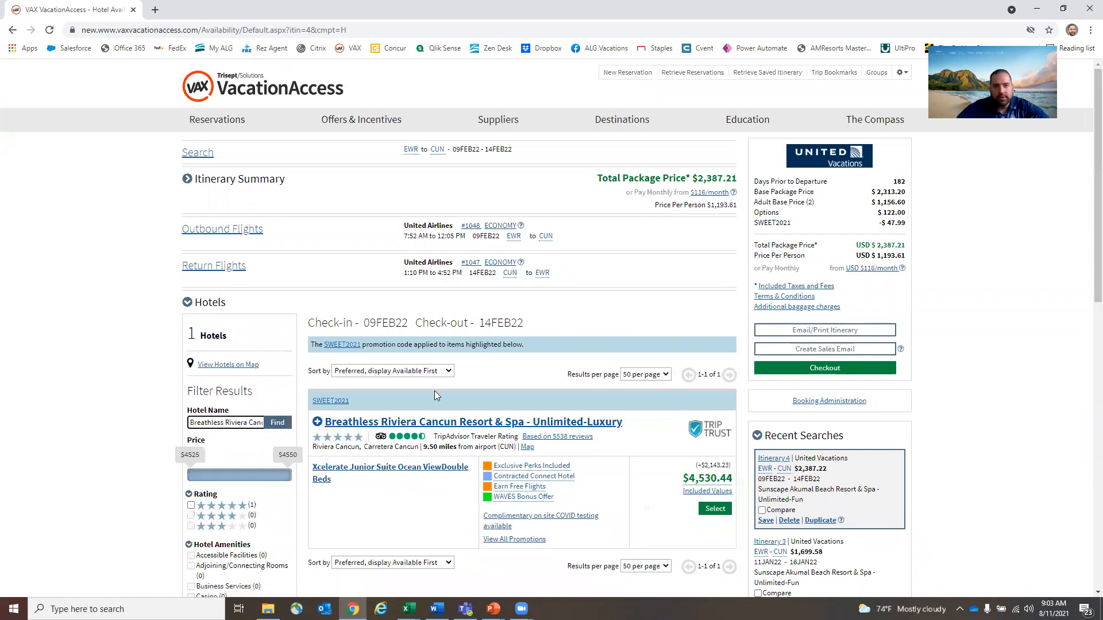
- Expand the resort's room options and select the Xcelerate Junior Suite Ocean View King Bed priced at $4,530.44
scroll(428, 405, "down", 4)
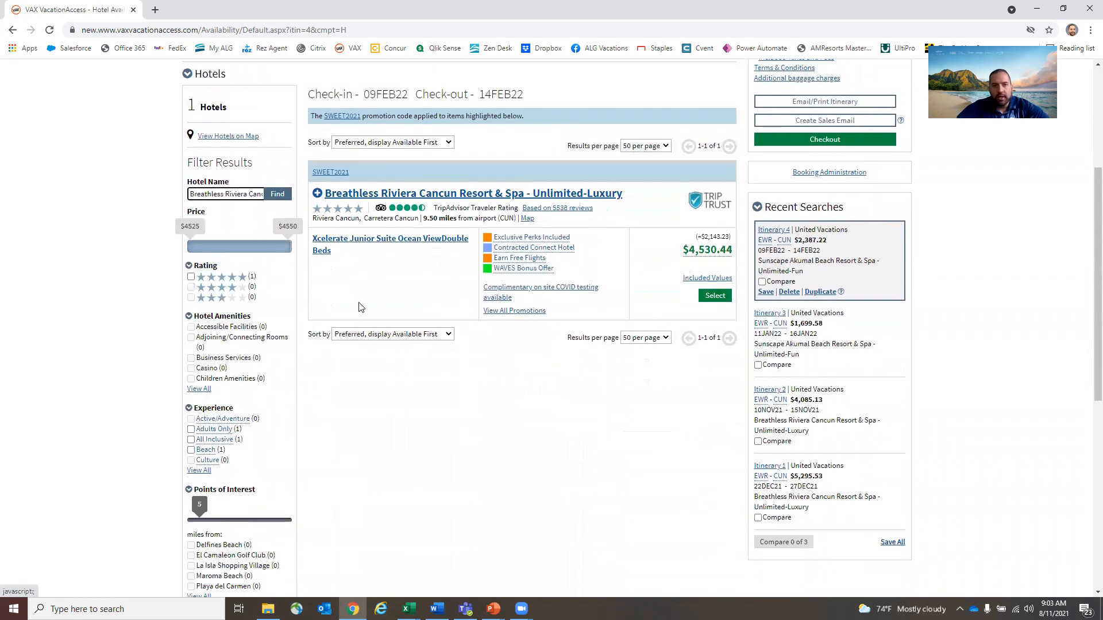
left_click(318, 198)
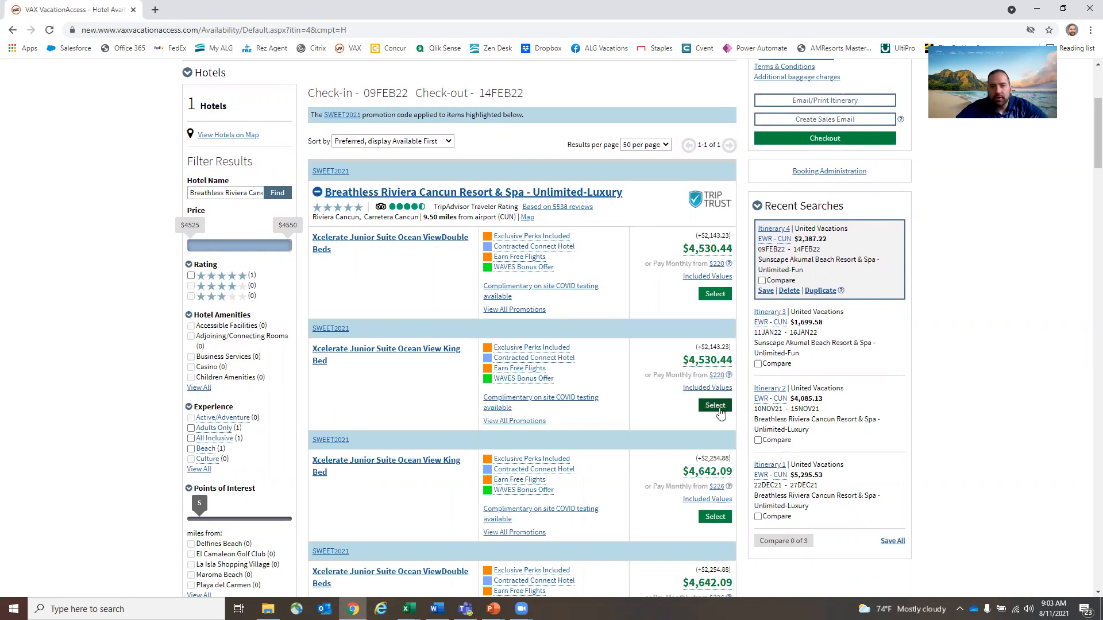
left_click(717, 407)
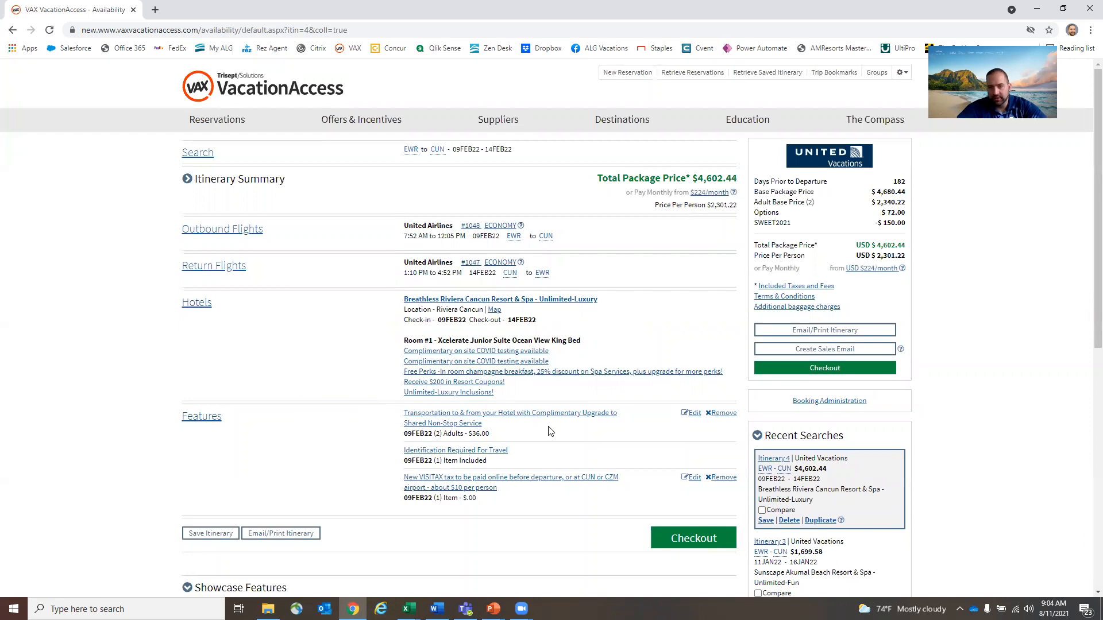
- Mark Itineraries 1, 2 and 4 in the recent searches and compare them side by side
scroll(552, 408, "down", 4)
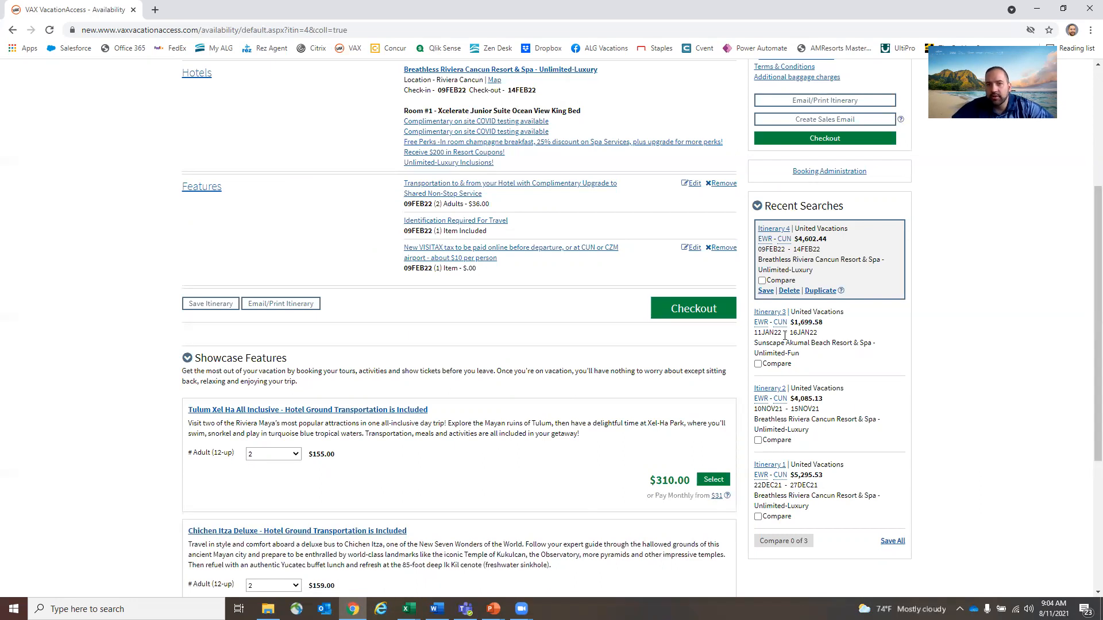
scroll(803, 335, "down", 1)
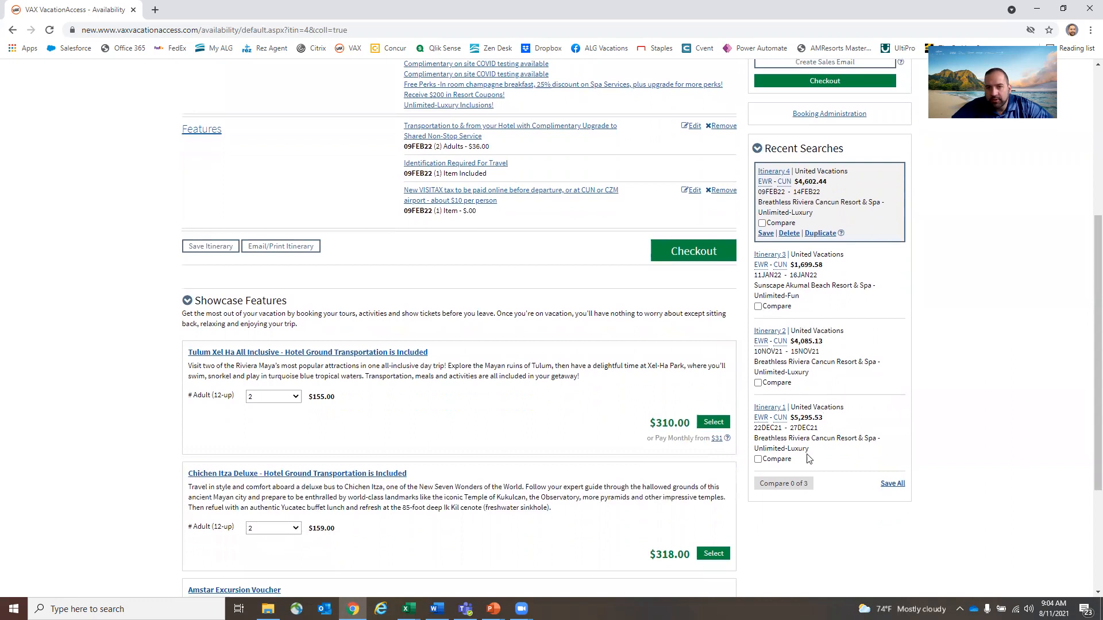
left_click(758, 460)
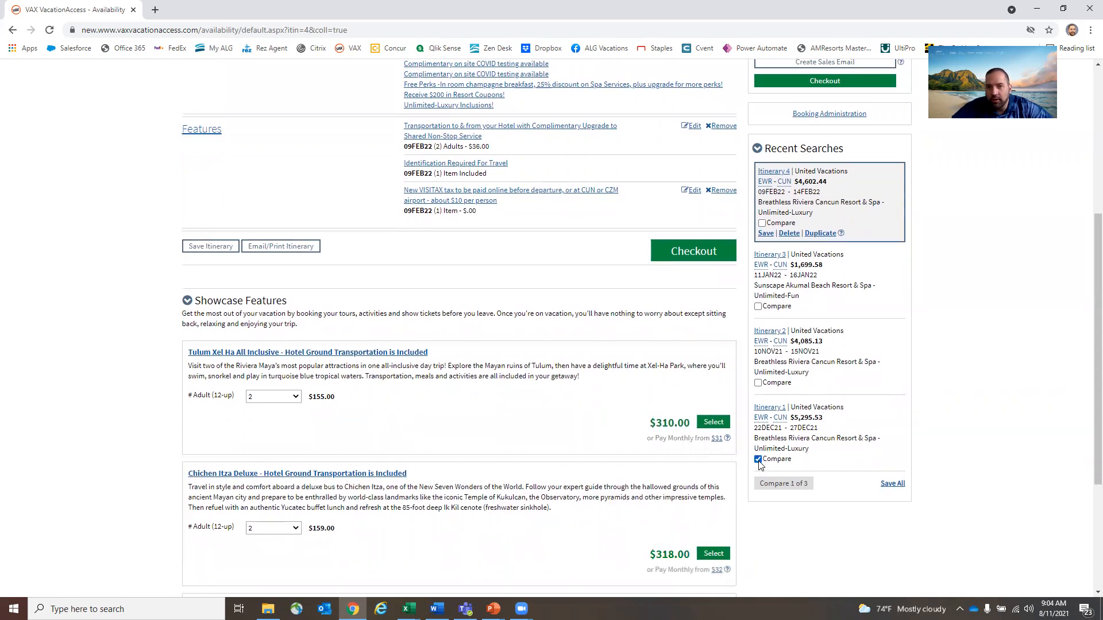
left_click(758, 384)
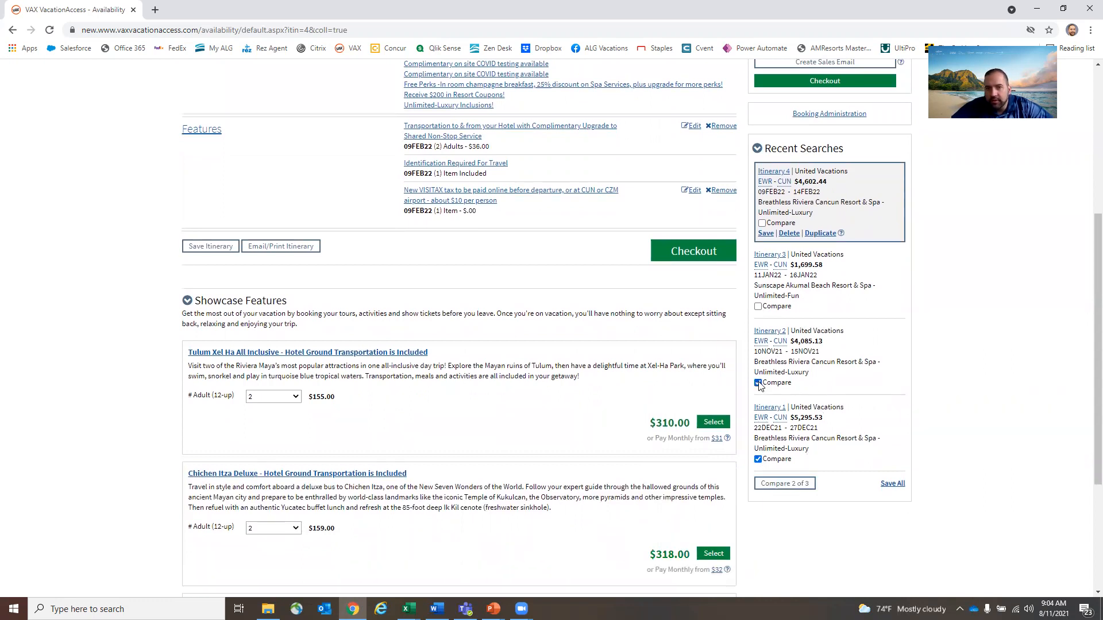
left_click(762, 224)
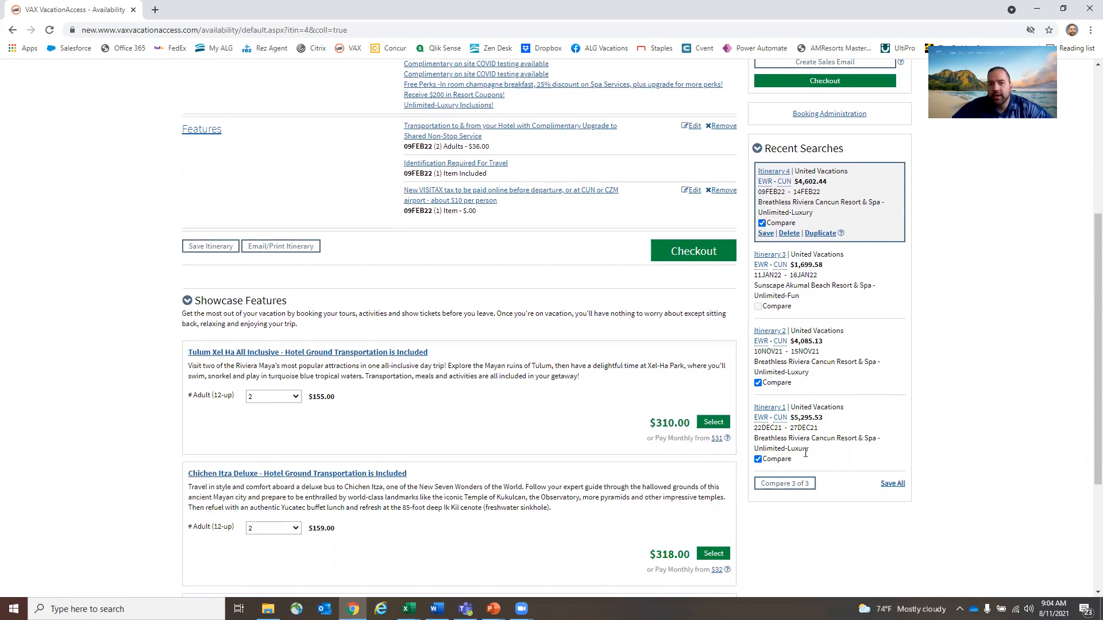
left_click(786, 484)
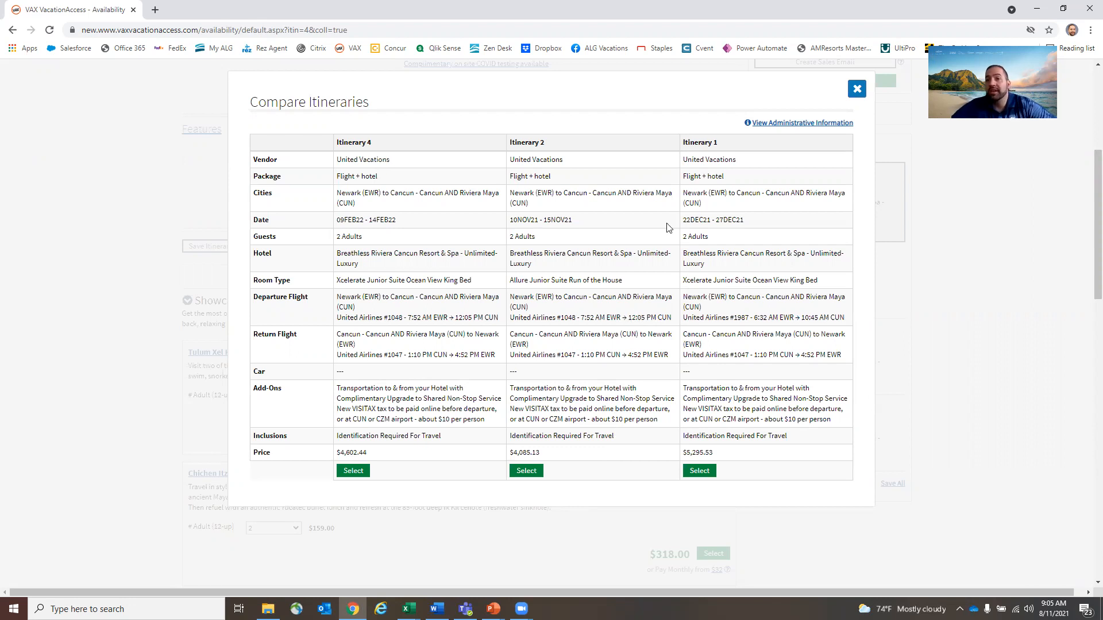
- Show the administrative information in the itinerary comparison to check the commissions, and hide it again
left_click(797, 127)
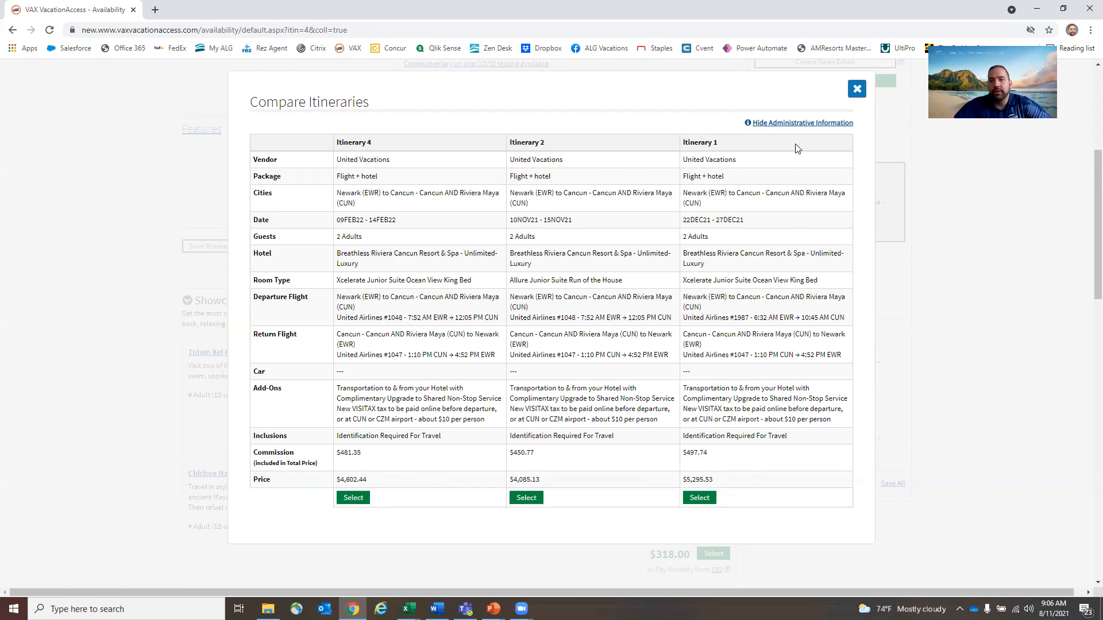
left_click(788, 125)
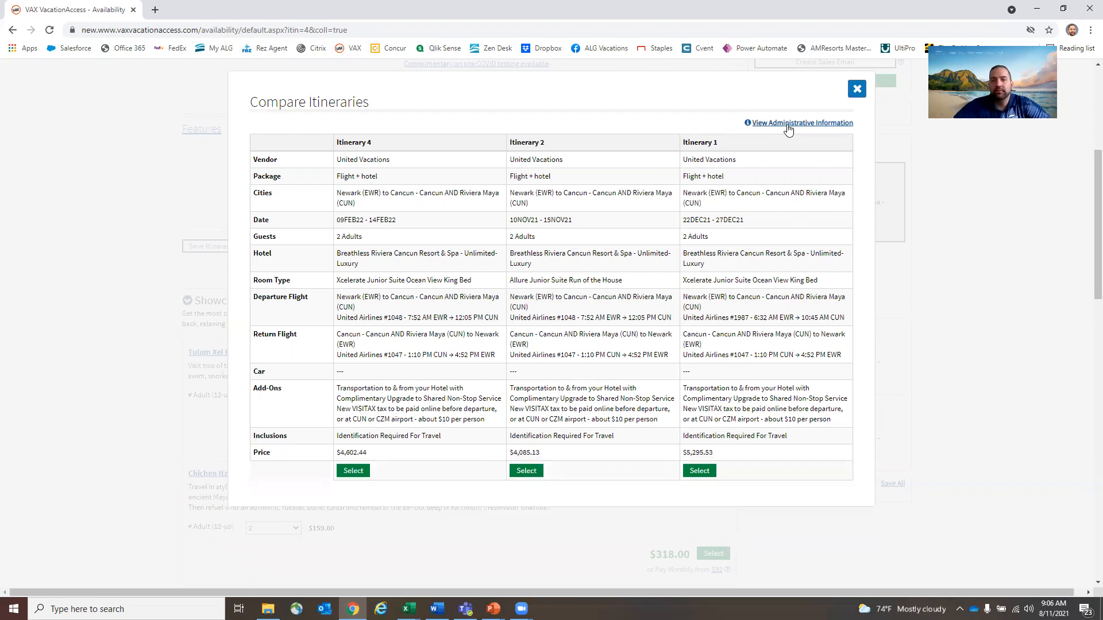